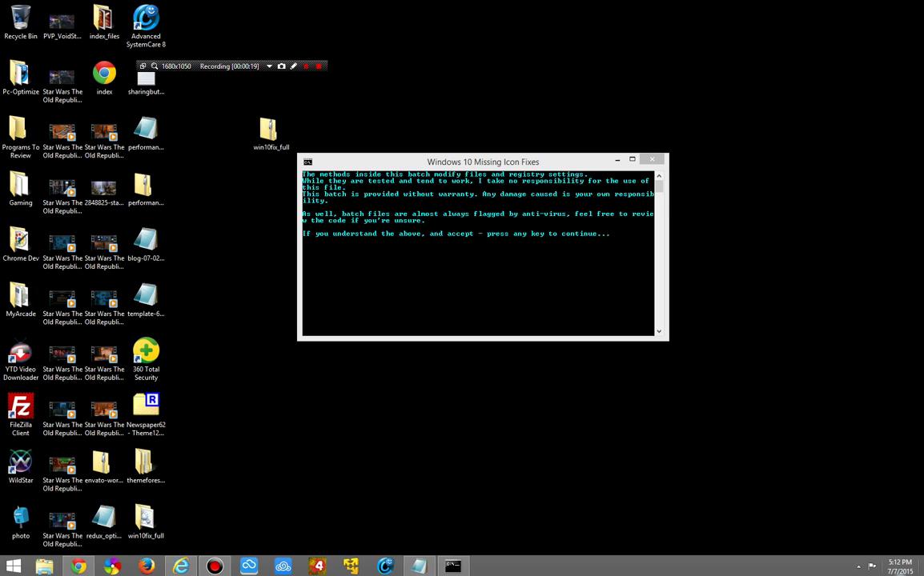
Step: Peek at the hidden tray icons, then close the icon-fix disclaimer console without continuing
{"action": "left_click", "coordinate": [858, 567]}
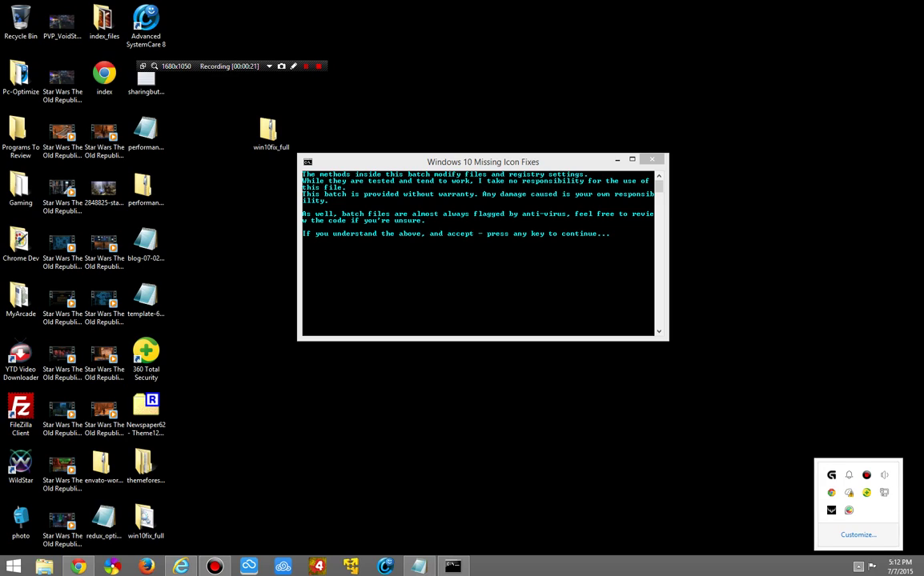
{"action": "left_click", "coordinate": [858, 567]}
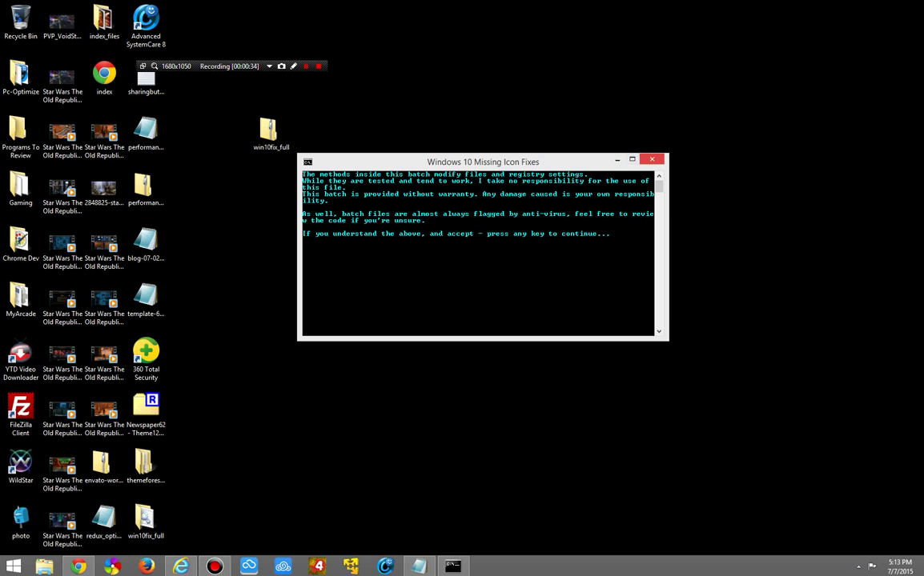
{"action": "left_click", "coordinate": [653, 160]}
Step: Extract the win10fix_full archive to the desktop, replacing the existing batch file
{"action": "right_click", "coordinate": [272, 133]}
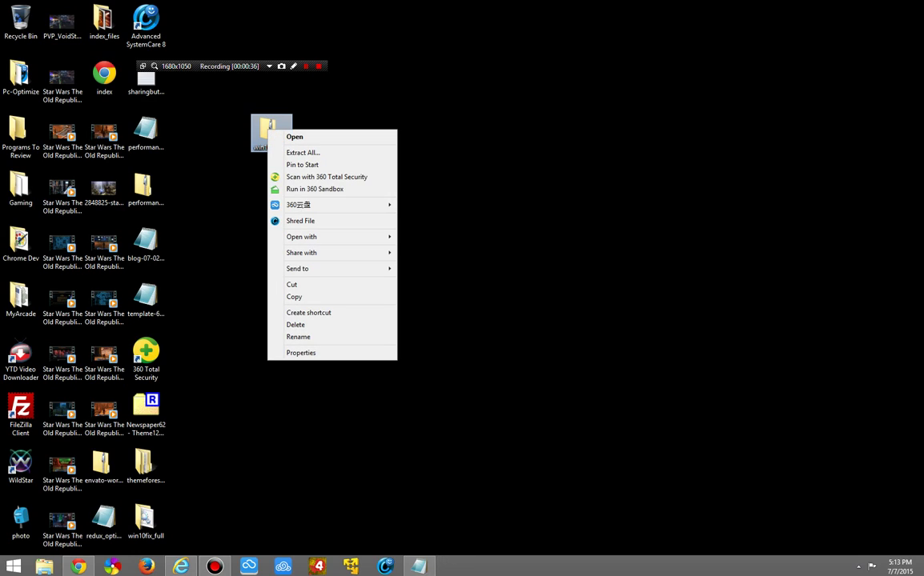
{"action": "left_click", "coordinate": [298, 153]}
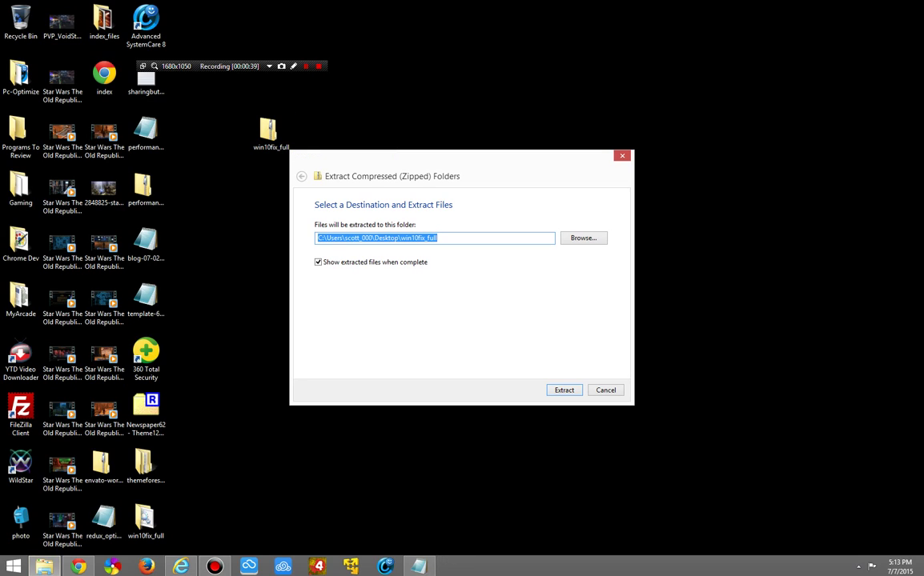
{"action": "key", "text": "Return"}
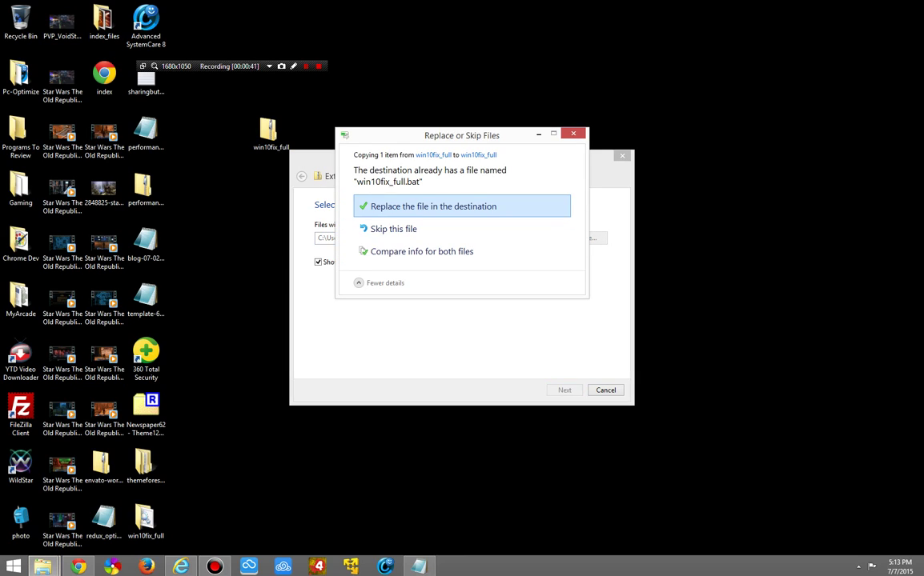
{"action": "left_click", "coordinate": [461, 206]}
Step: Move the extracted win10fix_full folder beside the archive and select it
{"action": "left_click", "coordinate": [768, 90]}
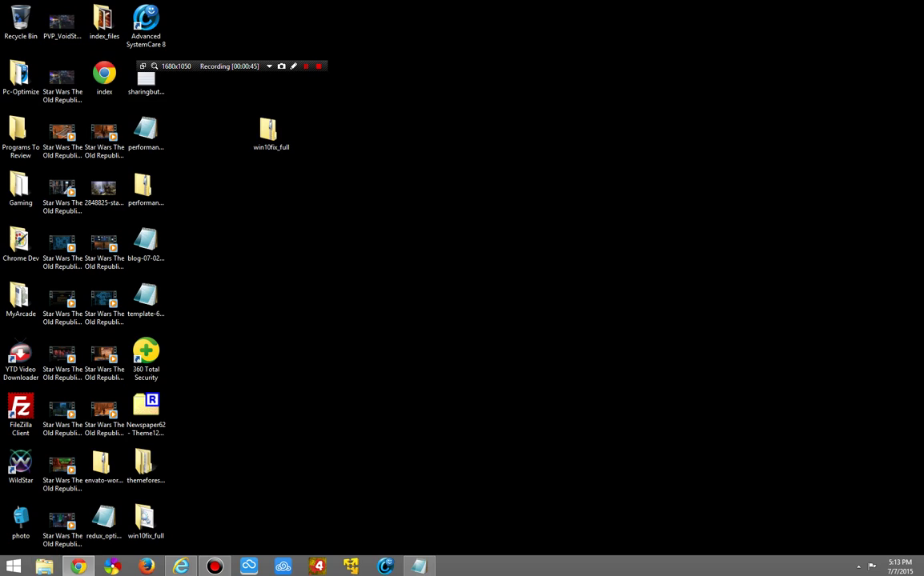
{"action": "left_click_drag", "start_coordinate": [144, 520], "coordinate": [312, 132]}
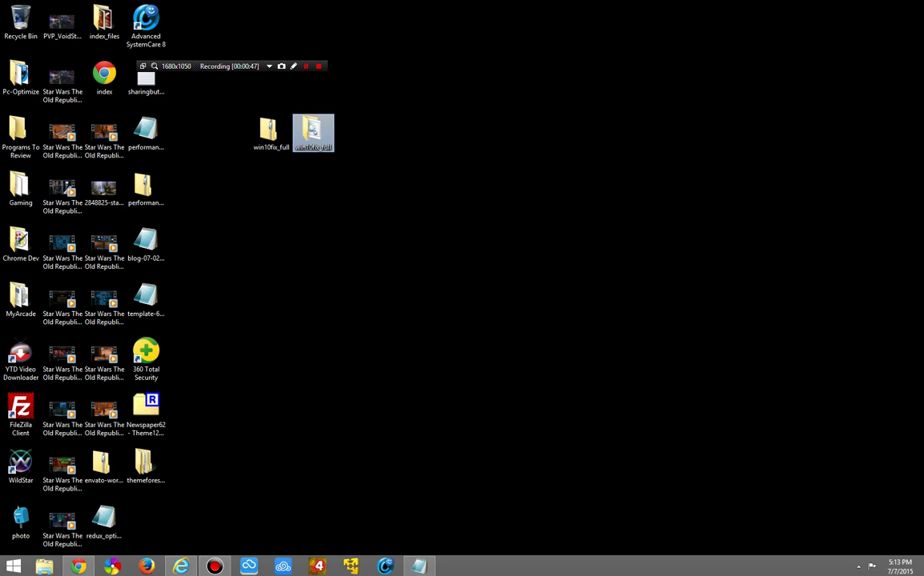
{"action": "left_click", "coordinate": [312, 132]}
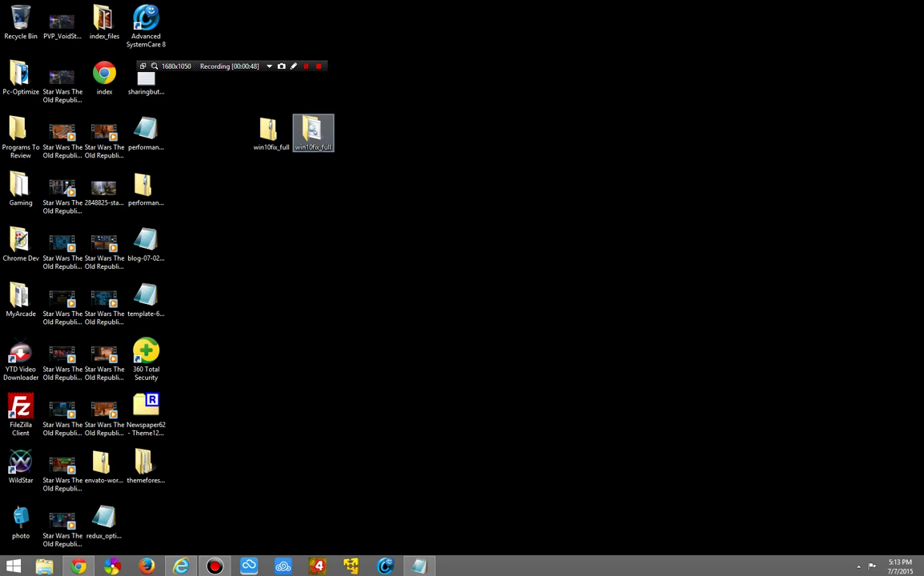
Step: Open the win10fix_full folder, launch its batch file, then dismiss the console
{"action": "double_click", "coordinate": [313, 132]}
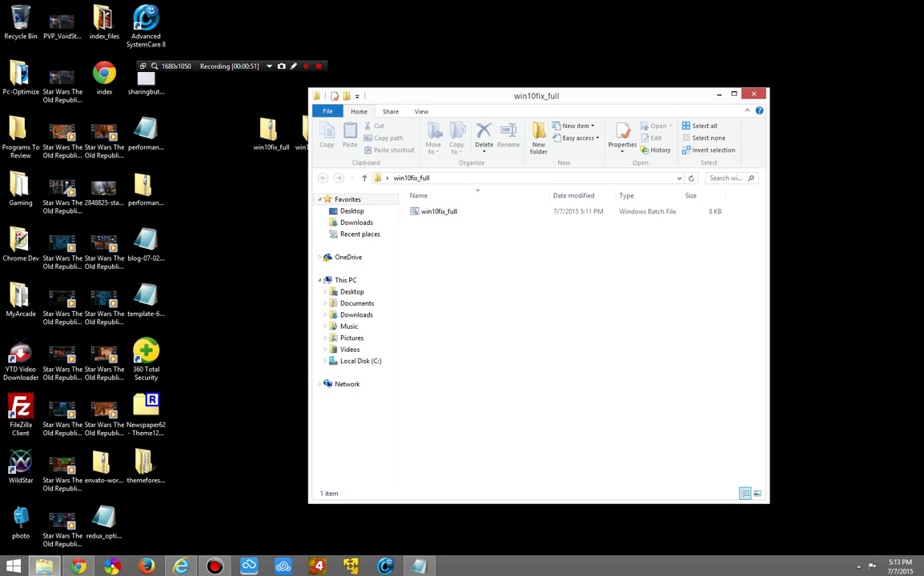
{"action": "double_click", "coordinate": [439, 211]}
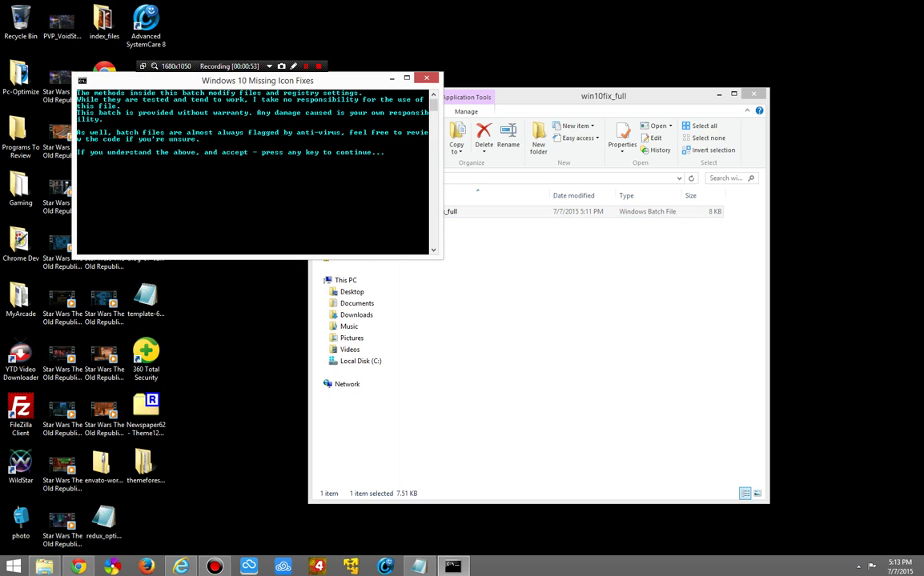
{"action": "left_click_drag", "start_coordinate": [257, 80], "coordinate": [438, 120]}
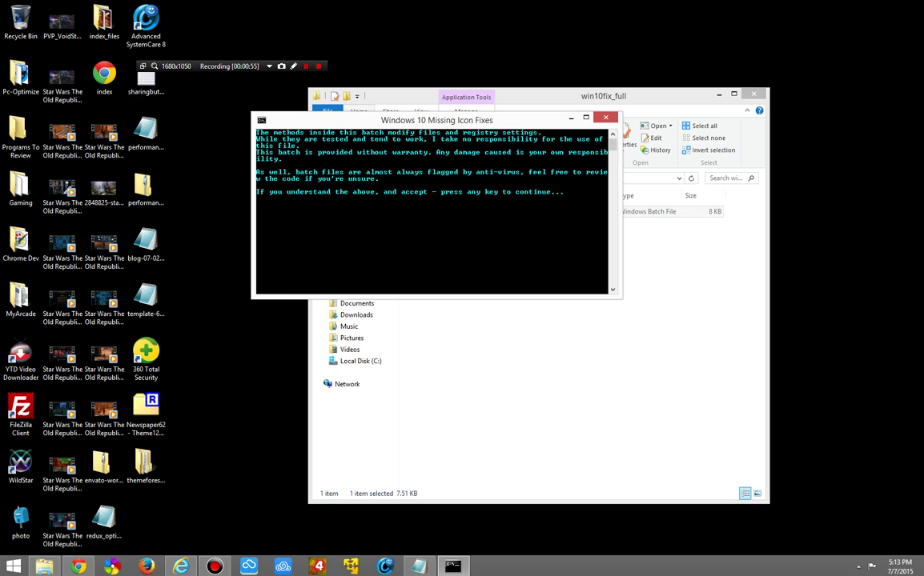
{"action": "key", "text": "Return"}
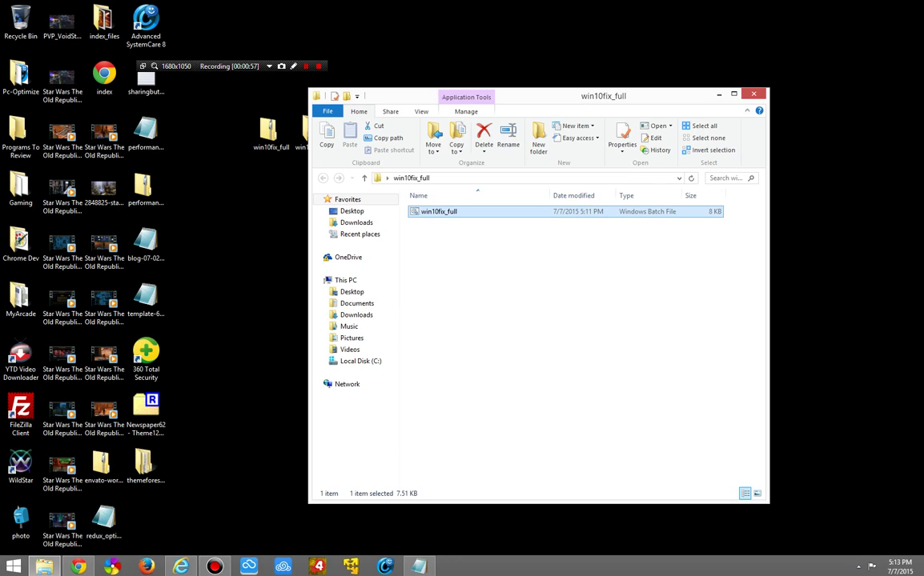
Step: Run the win10fix_full batch as administrator, allow UAC, and accept the disclaimer
{"action": "right_click", "coordinate": [439, 211]}
{"action": "left_click", "coordinate": [480, 231]}
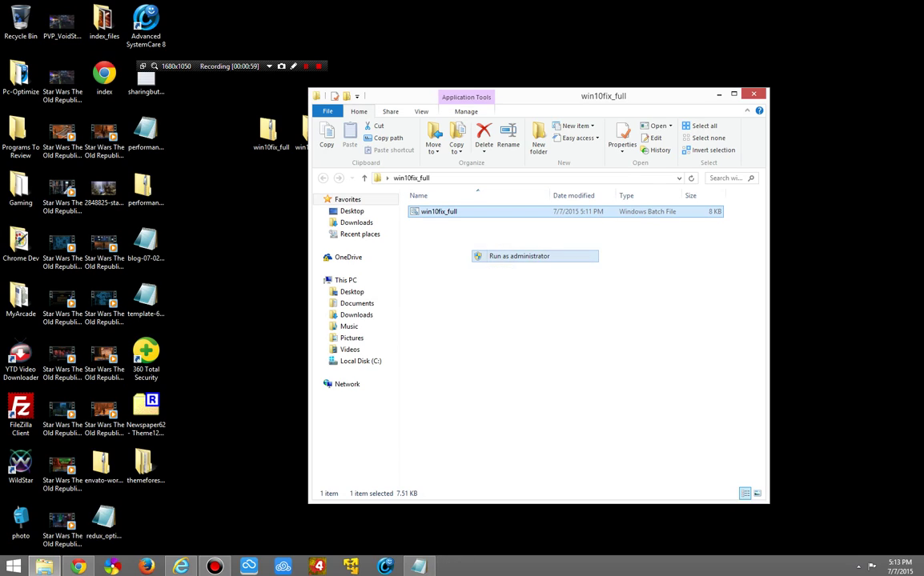
{"action": "left_click", "coordinate": [587, 356]}
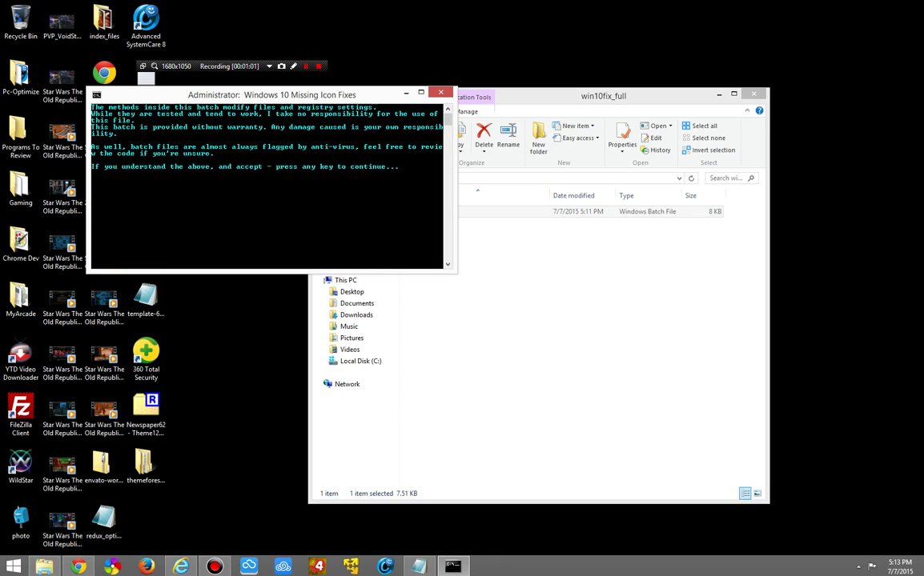
{"action": "key", "text": "Return"}
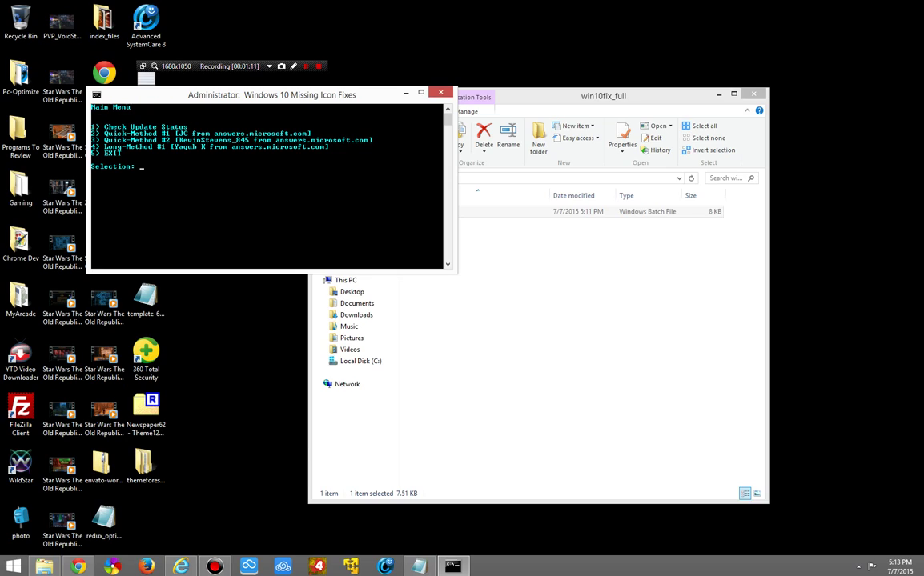
{"action": "type", "text": "1"}
Step: Use option 1 to confirm KB3035583 is installed, then run option 3, Quick-Method #2
{"action": "key", "text": "Return"}
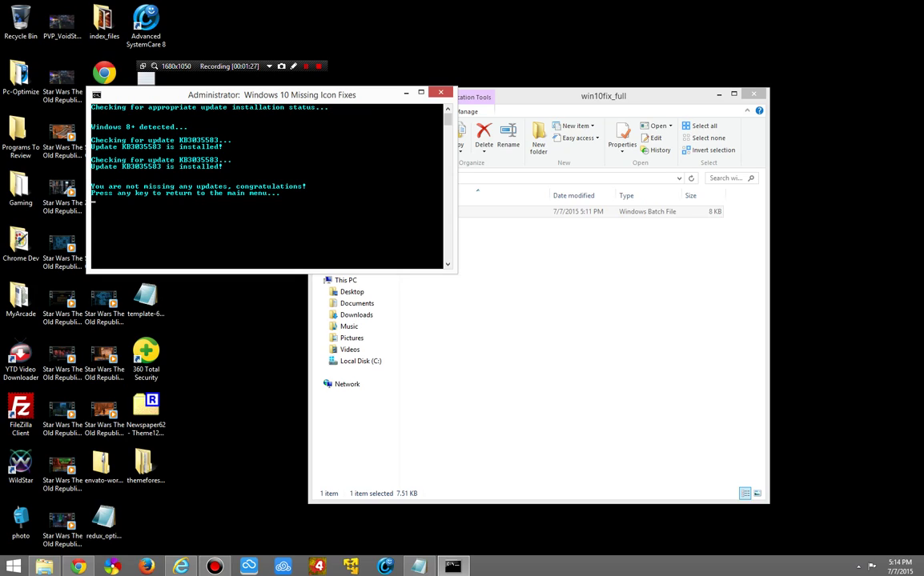
{"action": "key", "text": "Return"}
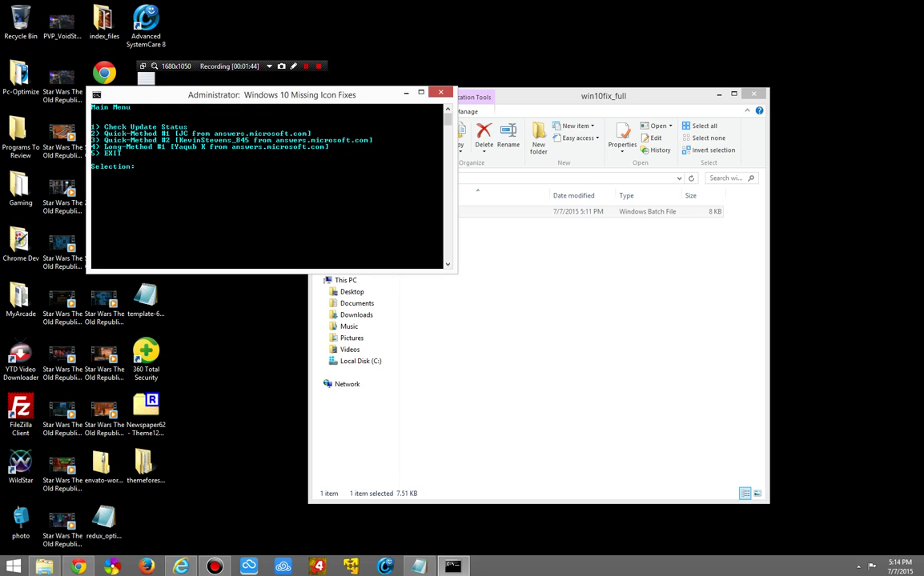
{"action": "type", "text": "3"}
{"action": "key", "text": "Return"}
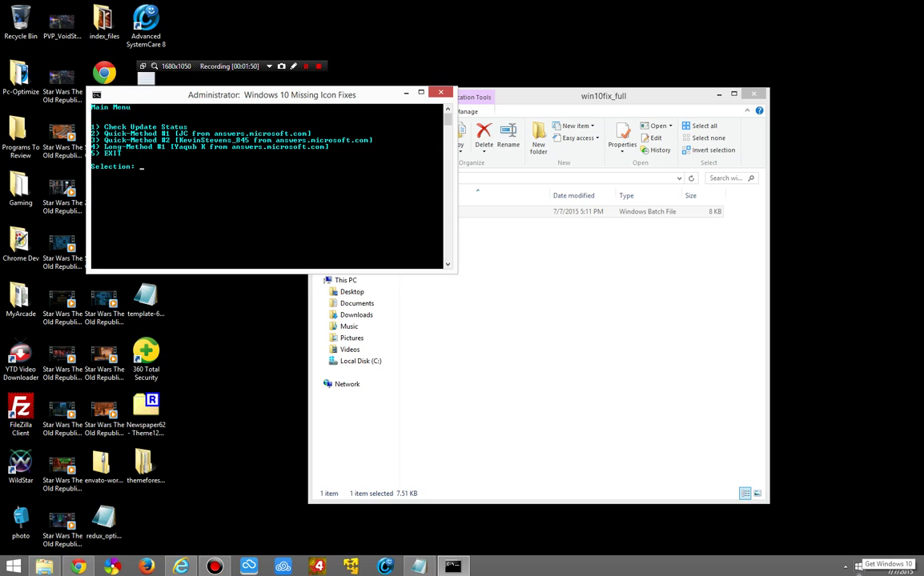
Step: Launch Get Windows 10 from its system tray icon and let it load
{"action": "left_click", "coordinate": [859, 569]}
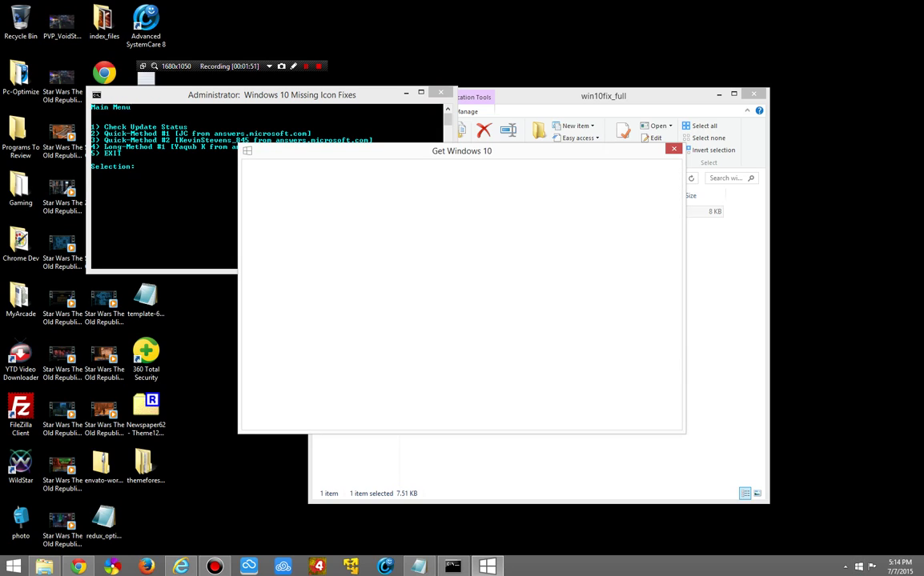